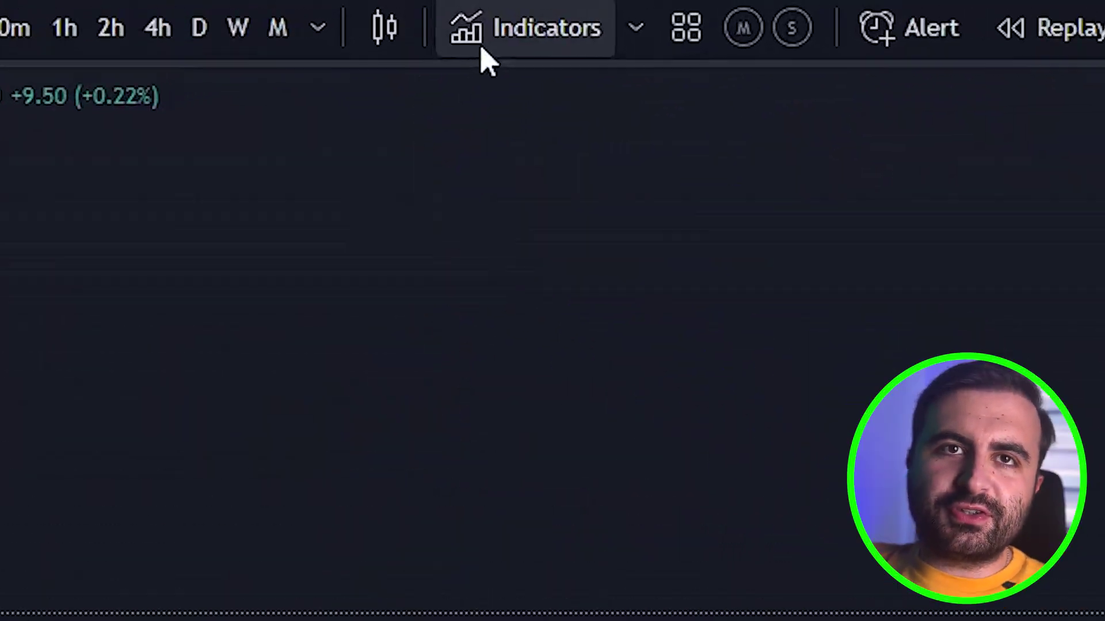
Step: Add the Machine Learning using Neural Networks favorite to the S&P 500 futures chart via a 'machine' search
{"action": "left_click", "coordinate": [483, 50]}
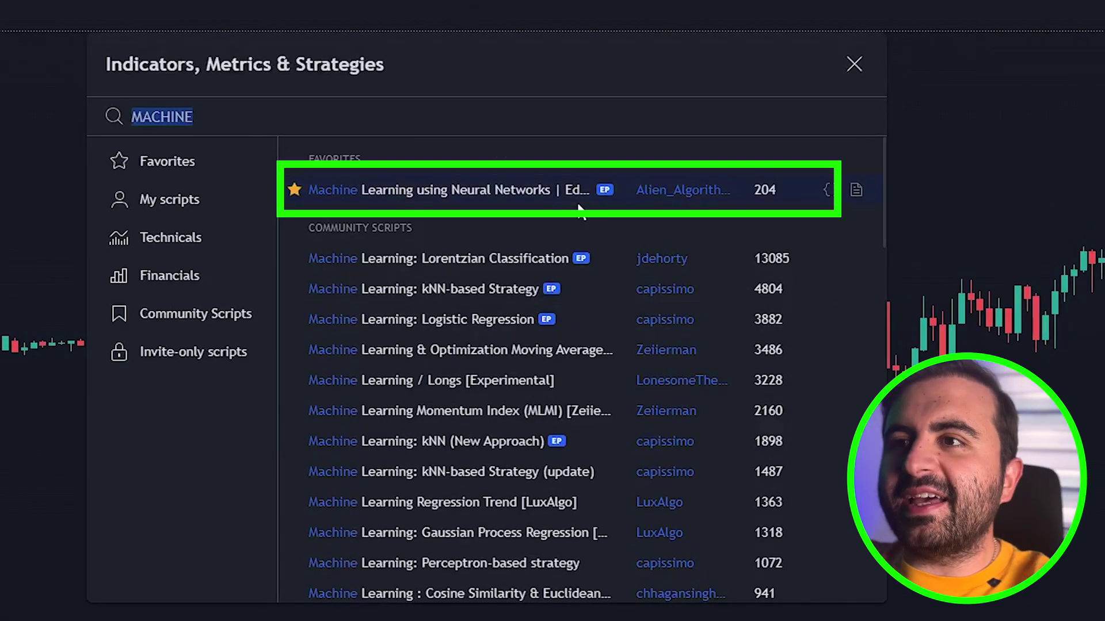
{"action": "left_click", "coordinate": [854, 64]}
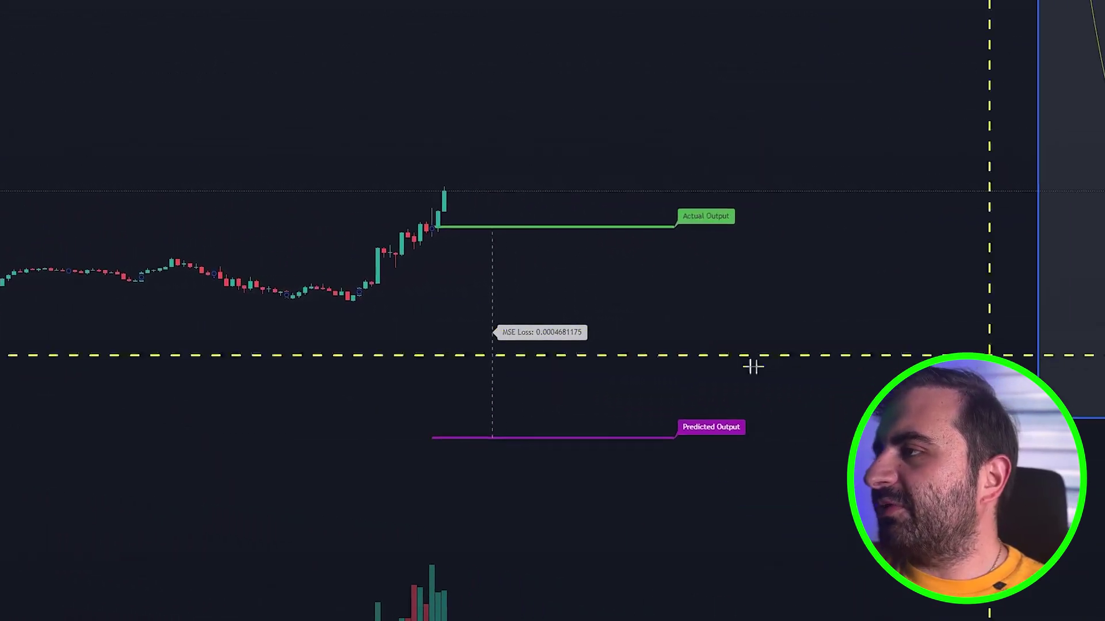
Step: Pan the chart to reveal the neural network's forecast area and training-loss panel
{"action": "mouse_move", "coordinate": [683, 219]}
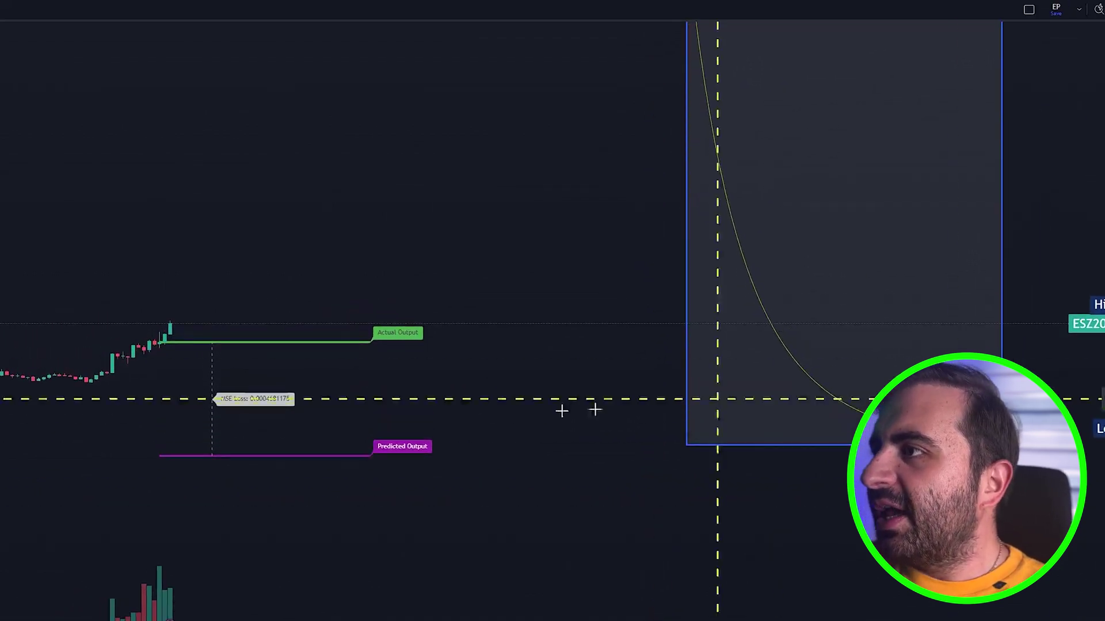
{"action": "left_click_drag", "start_coordinate": [595, 409], "coordinate": [519, 386]}
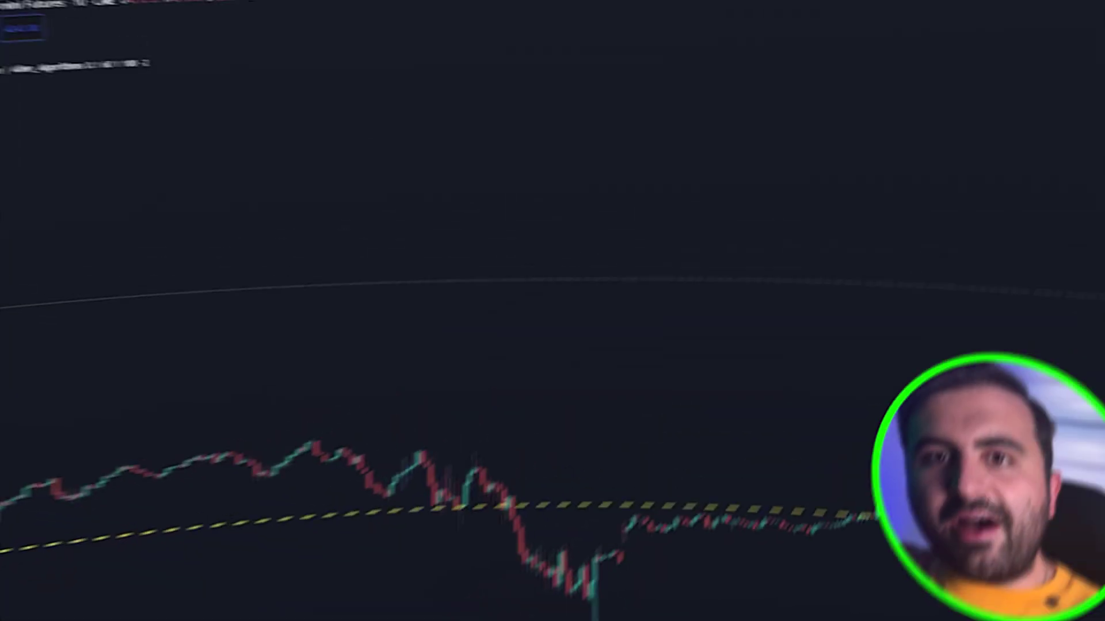
Step: Search 'support' and add the Support & Resistance AI (K means/median) indicator to the chart
{"action": "left_click", "coordinate": [423, 22]}
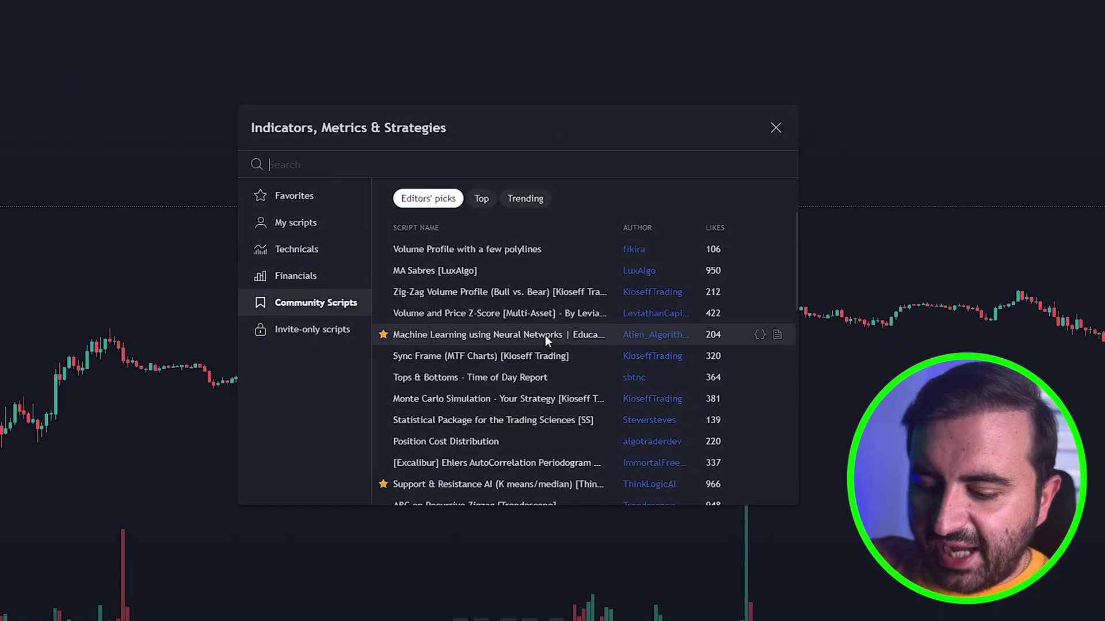
{"action": "type", "text": "support"}
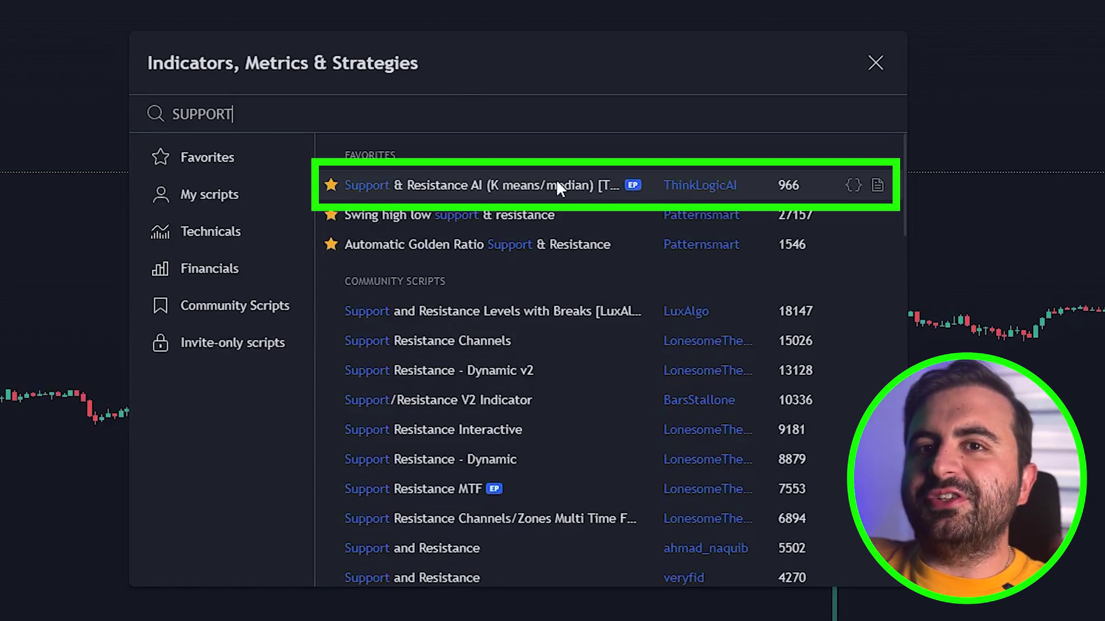
{"action": "left_click", "coordinate": [557, 183]}
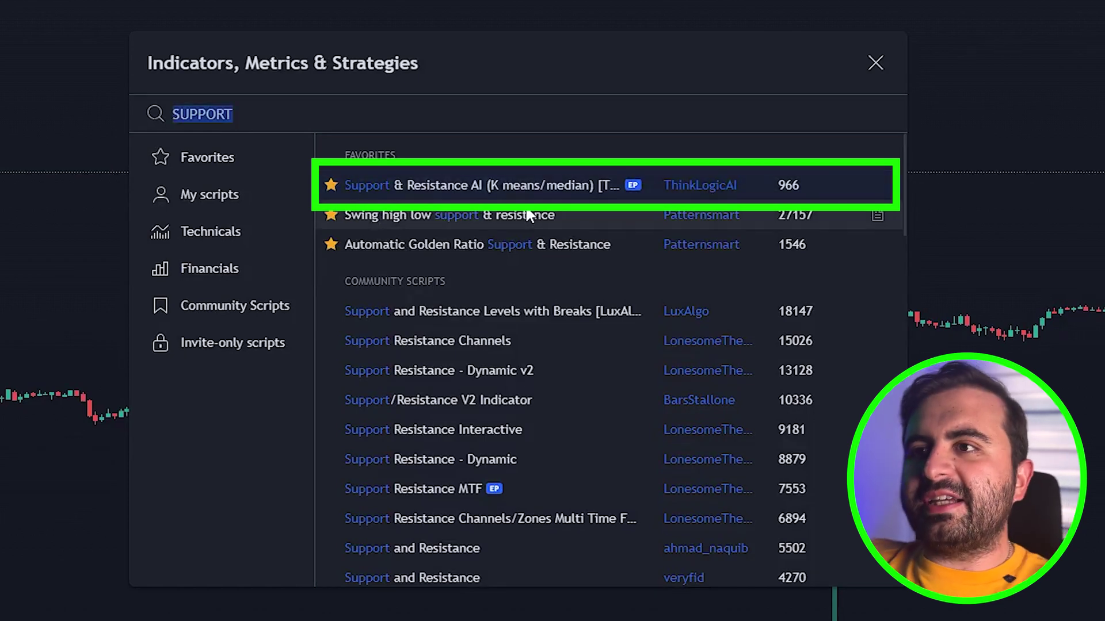
{"action": "left_click", "coordinate": [881, 74]}
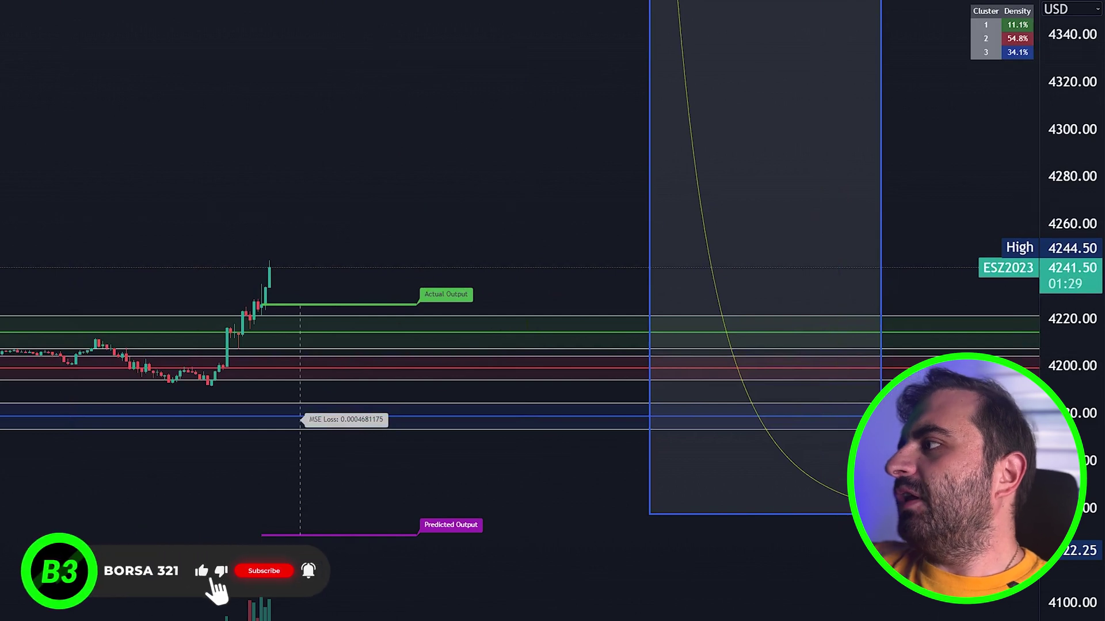
Step: Stretch the price axis and pan up so the green, red and blue zones separate clearly
{"action": "mouse_move", "coordinate": [1057, 322]}
{"action": "left_mouse_down"}
{"action": "mouse_move", "coordinate": [1058, 339]}
{"action": "mouse_move", "coordinate": [1070, 326]}
{"action": "left_mouse_up"}
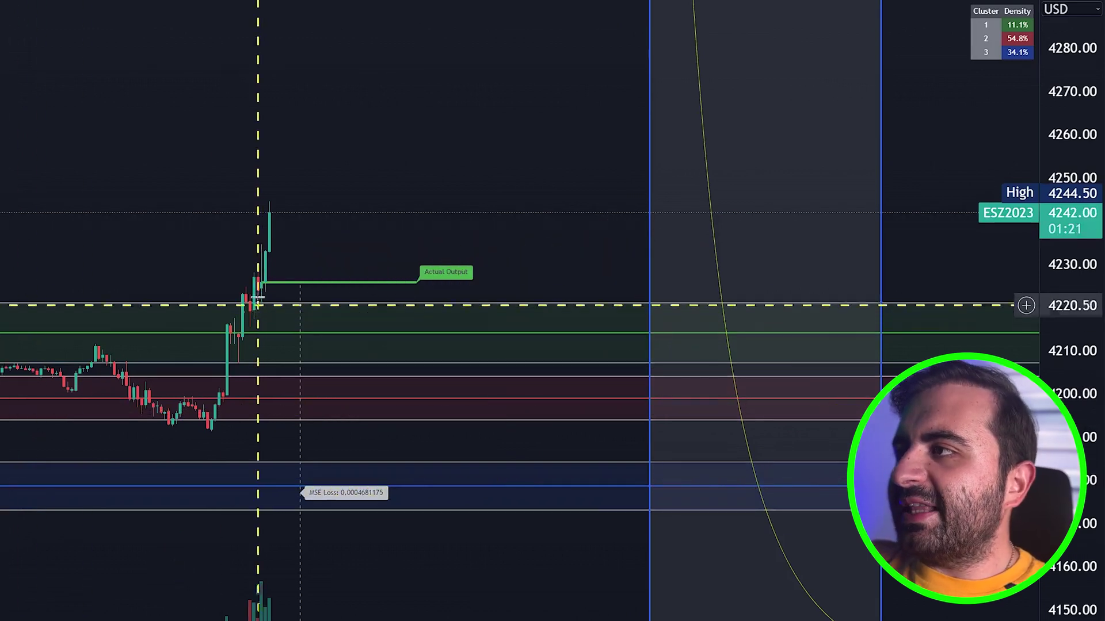
{"action": "left_click_drag", "start_coordinate": [1097, 472], "coordinate": [1097, 446]}
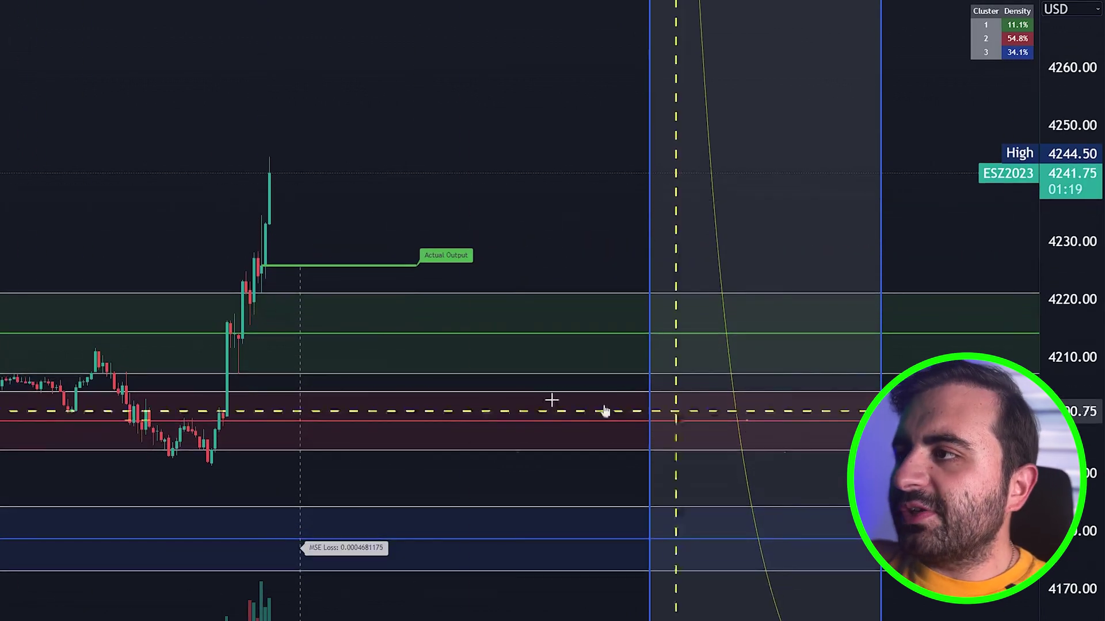
{"action": "left_click_drag", "start_coordinate": [437, 383], "coordinate": [438, 309]}
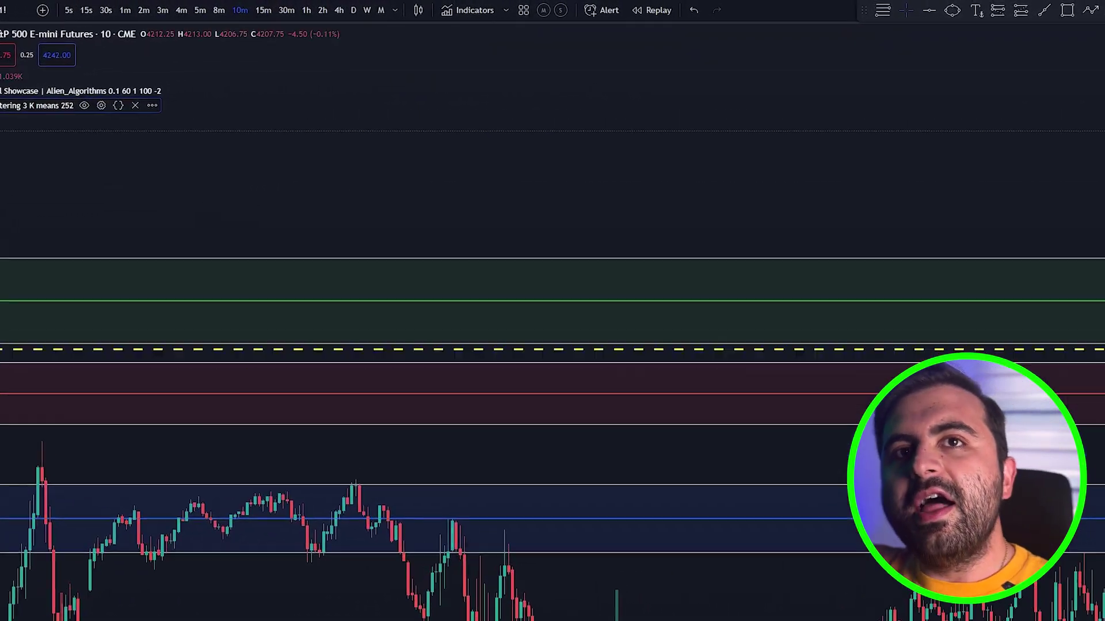
{"action": "left_click", "coordinate": [483, 14]}
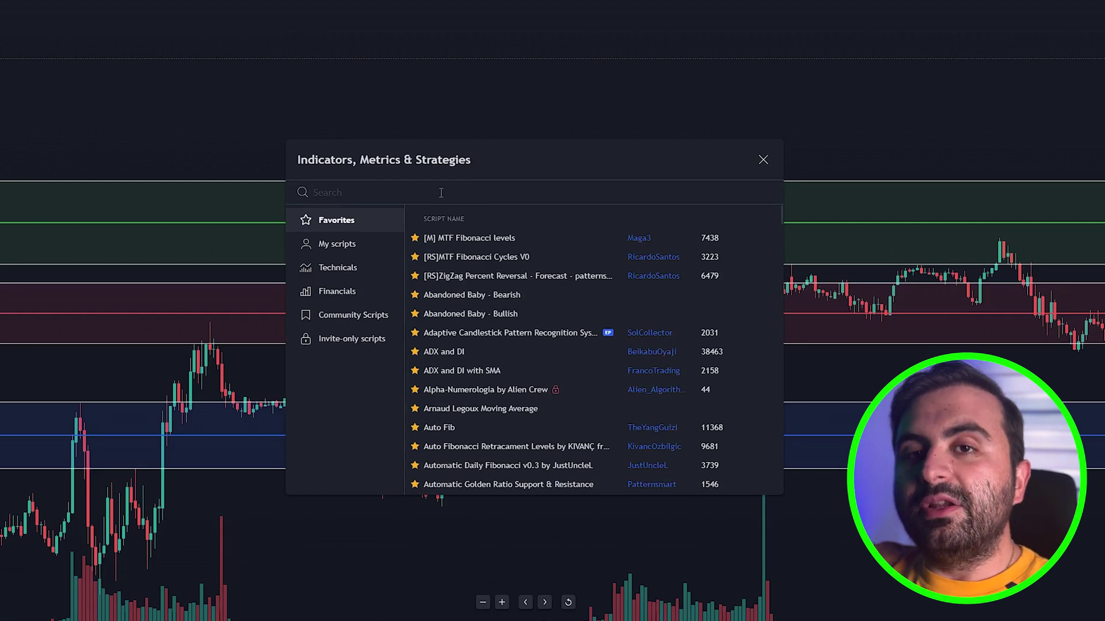
Step: Add the Market Sessions and TPO (+Forecast) community script found by searching 'market sess'
{"action": "left_click", "coordinate": [367, 316]}
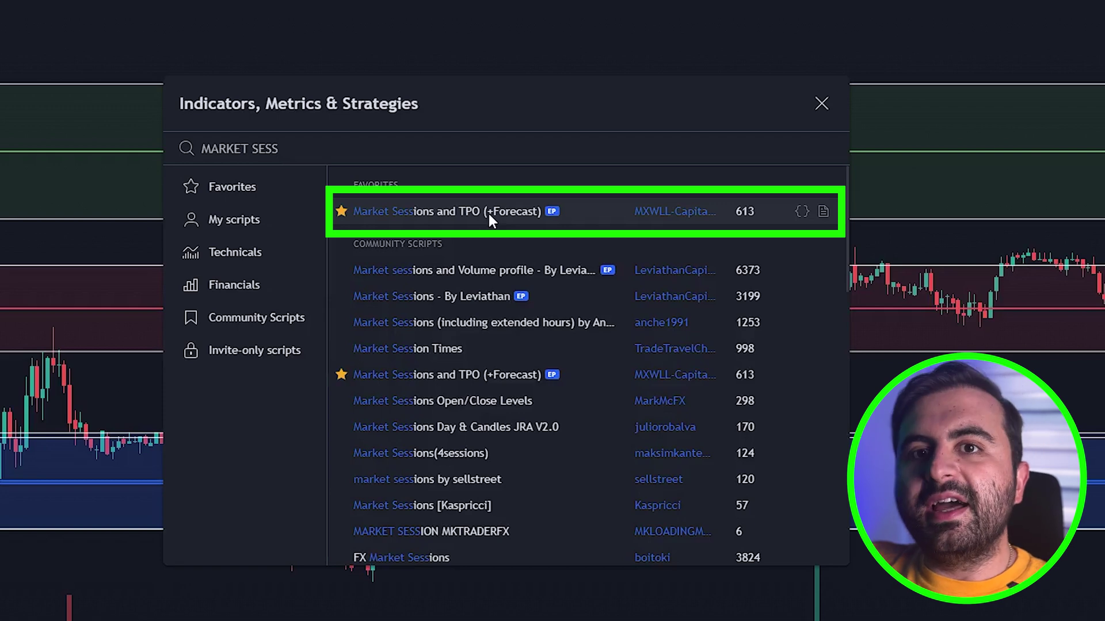
{"action": "left_click", "coordinate": [821, 104]}
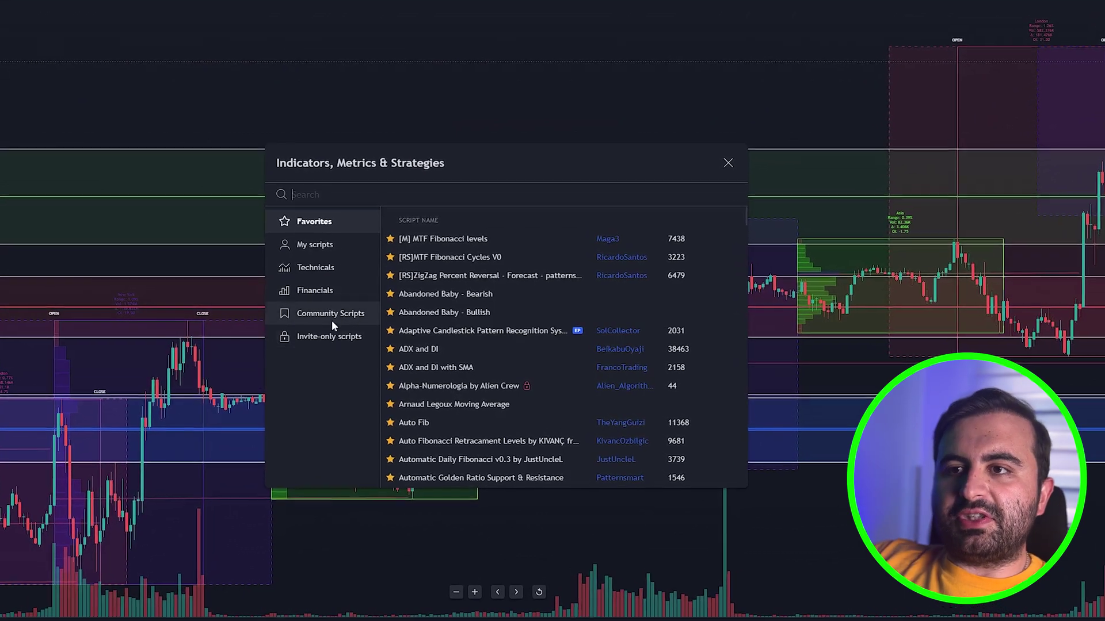
Step: Scroll through the Community Scripts Editors' picks, then close the indicators dialog
{"action": "left_click", "coordinate": [331, 320]}
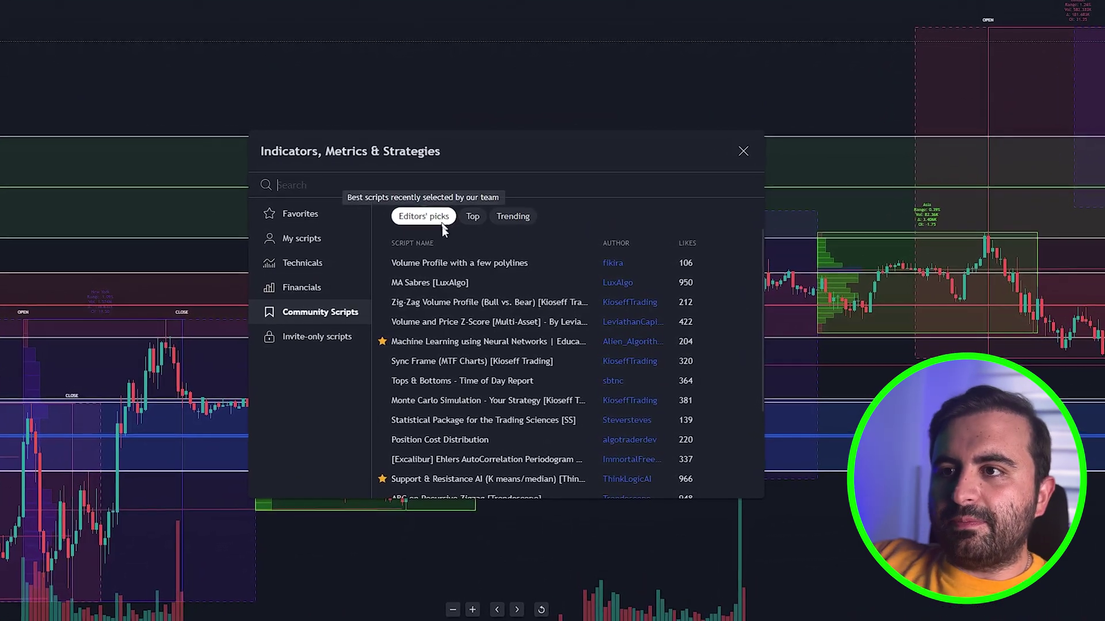
{"action": "scroll", "coordinate": [463, 308], "scroll_direction": "down", "scroll_amount": 5}
{"action": "scroll", "coordinate": [460, 309], "scroll_direction": "up", "scroll_amount": 5}
{"action": "scroll", "coordinate": [463, 327], "scroll_direction": "down", "scroll_amount": 20}
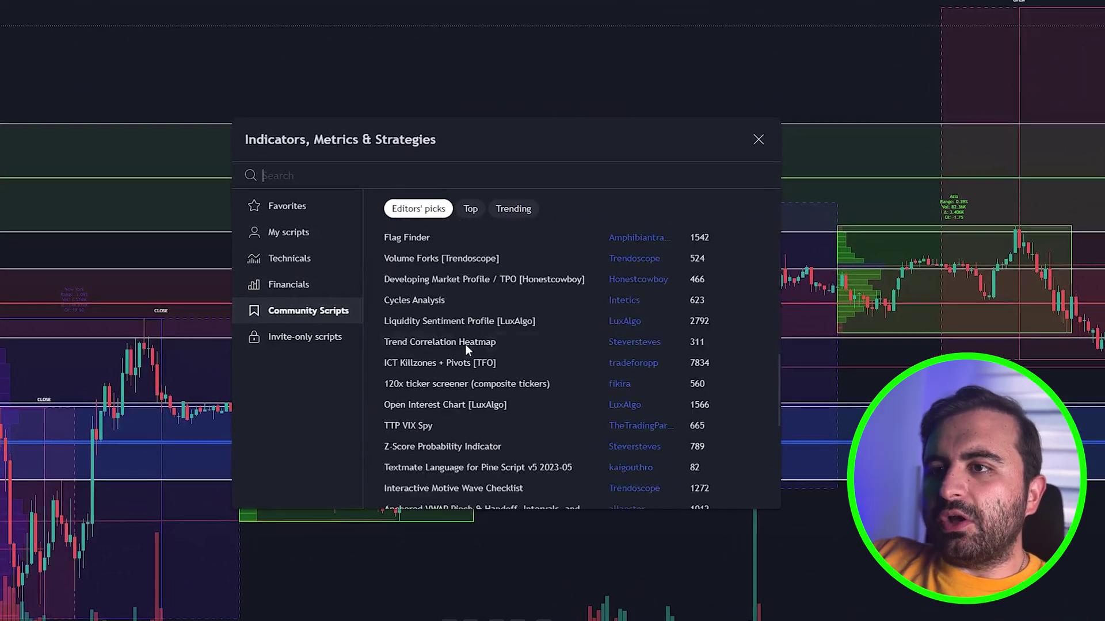
{"action": "scroll", "coordinate": [465, 345], "scroll_direction": "down", "scroll_amount": 20}
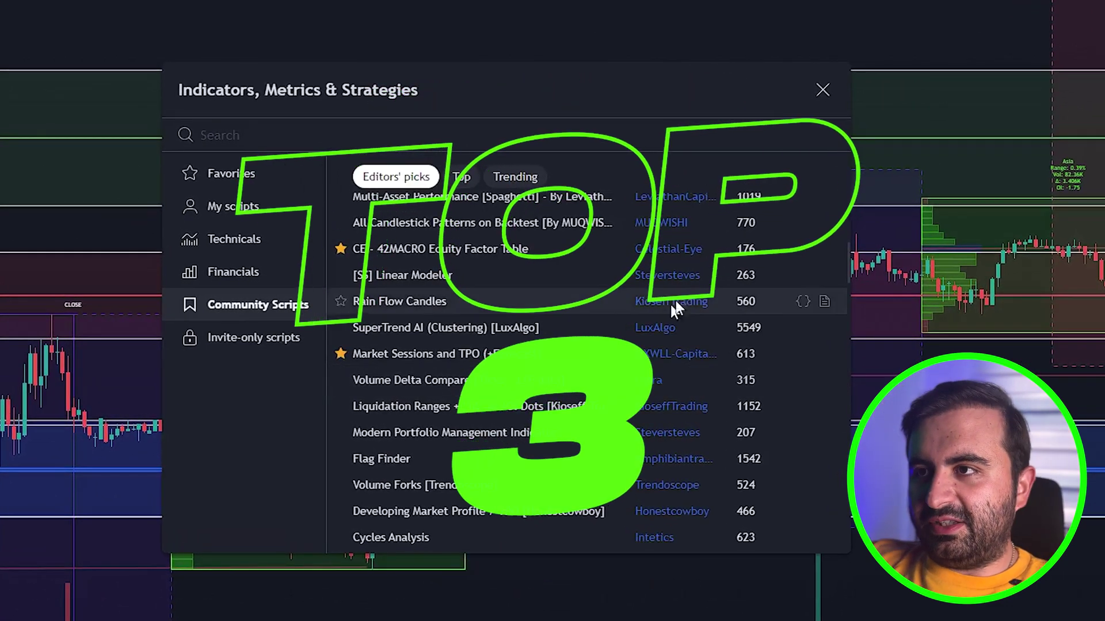
{"action": "left_click", "coordinate": [823, 90]}
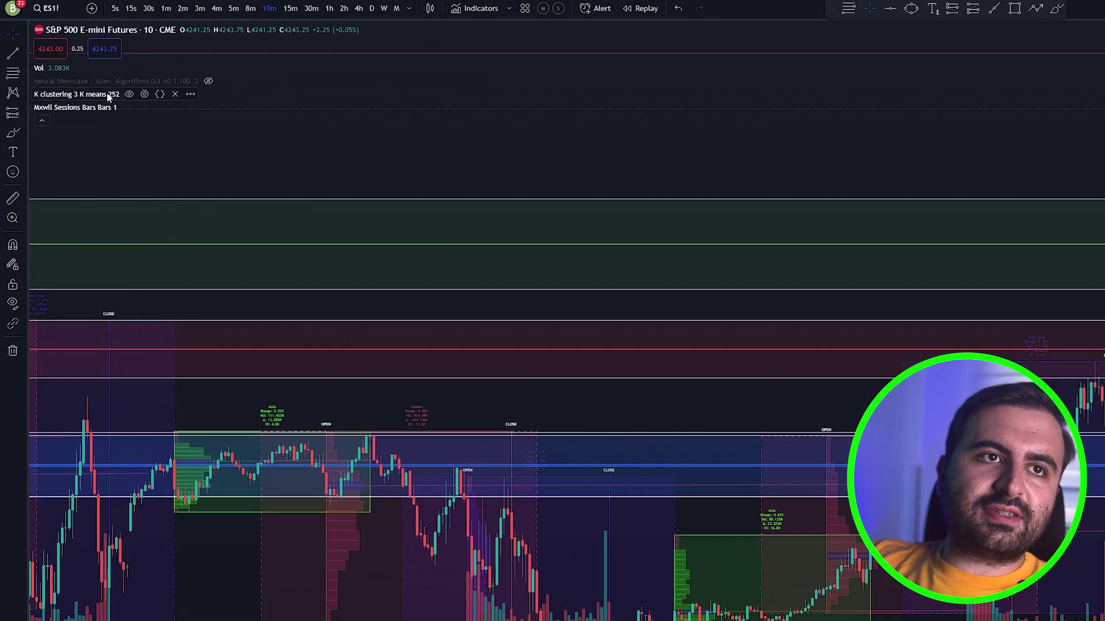
Step: Hide the K clustering indicator from the legend and scroll right to the projected forecast candles
{"action": "left_click", "coordinate": [128, 95]}
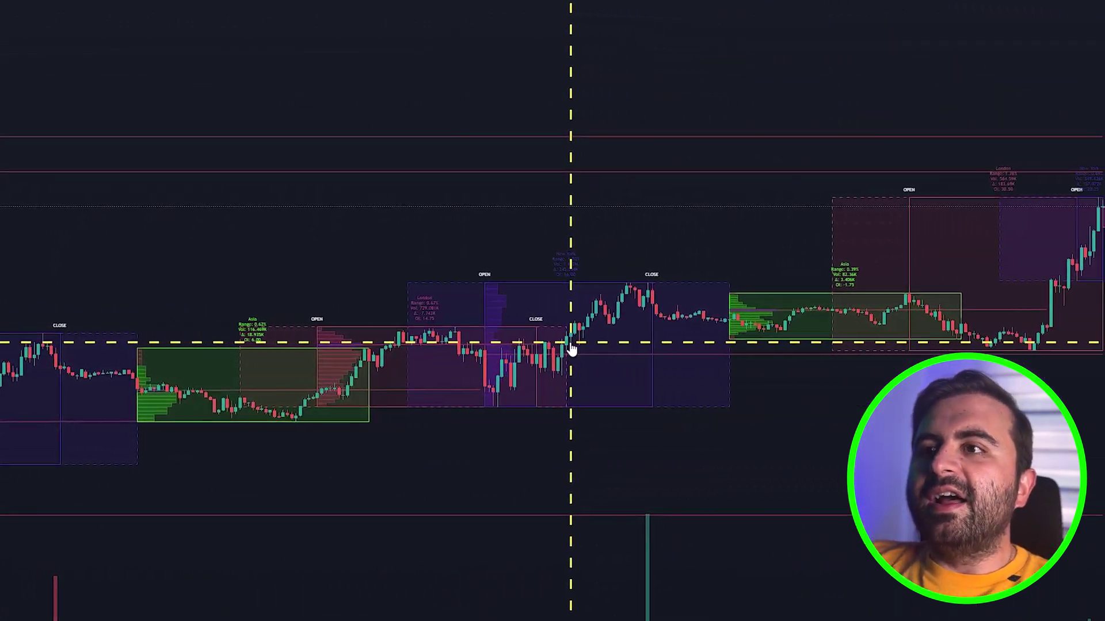
{"action": "scroll", "coordinate": [316, 374], "scroll_direction": "right", "scroll_amount": 2}
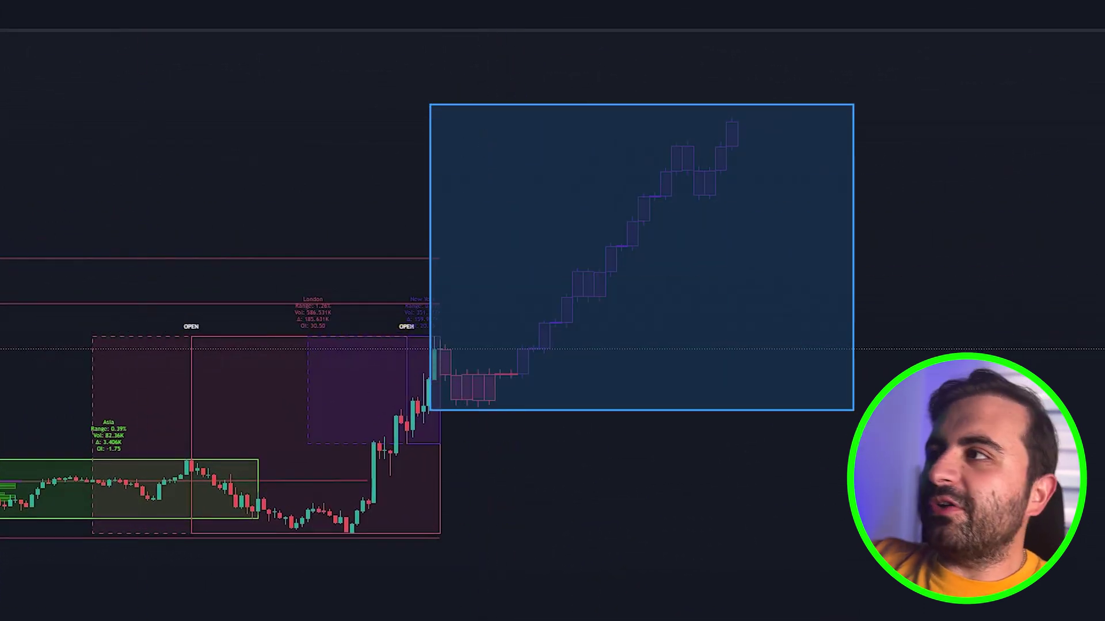
Step: Draw a rectangle over the forecast projection and enlarge it to cover the whole forecast
{"action": "left_click_drag", "start_coordinate": [434, 75], "coordinate": [600, 164]}
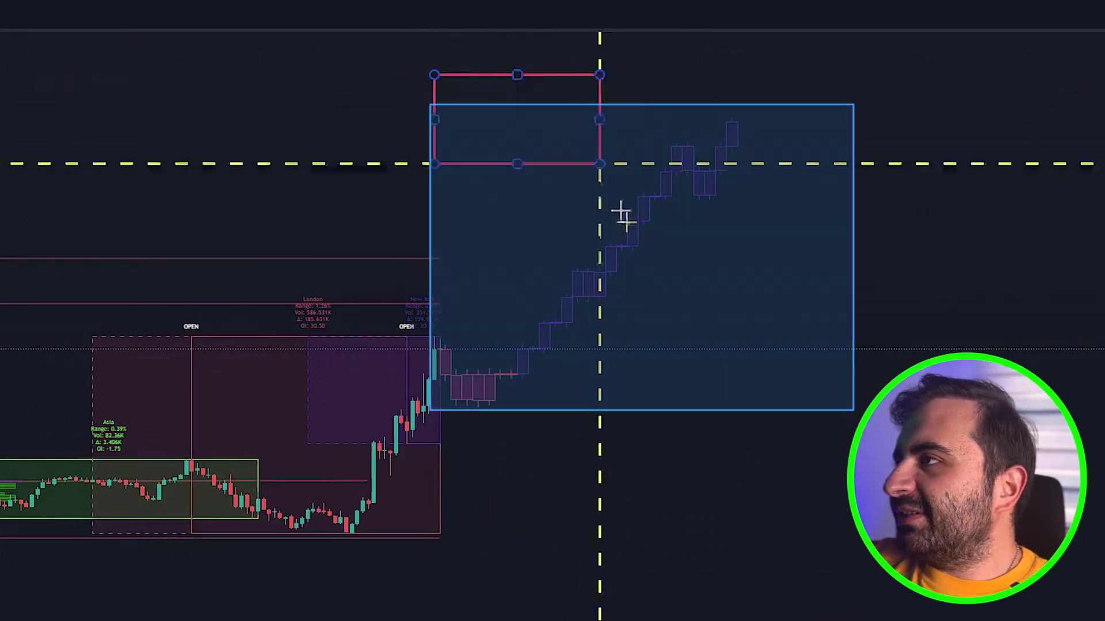
{"action": "left_click_drag", "start_coordinate": [622, 214], "coordinate": [772, 465]}
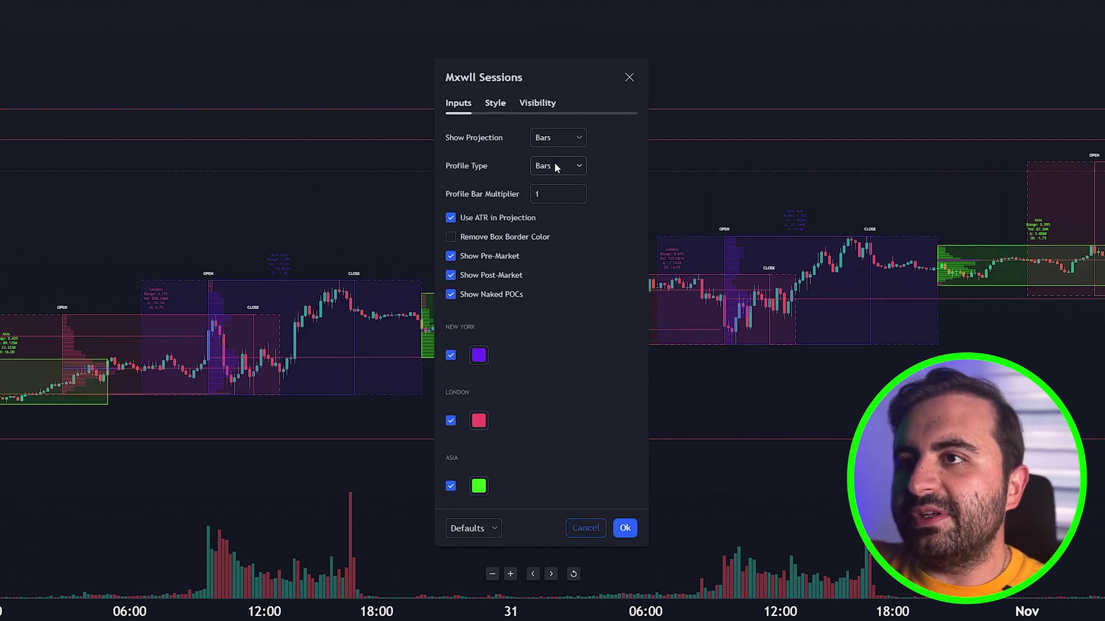
Step: Set Mxwll Sessions Show Projection to Line and Profile Type to Letters, and apply
{"action": "left_click", "coordinate": [560, 145]}
{"action": "left_click", "coordinate": [565, 177]}
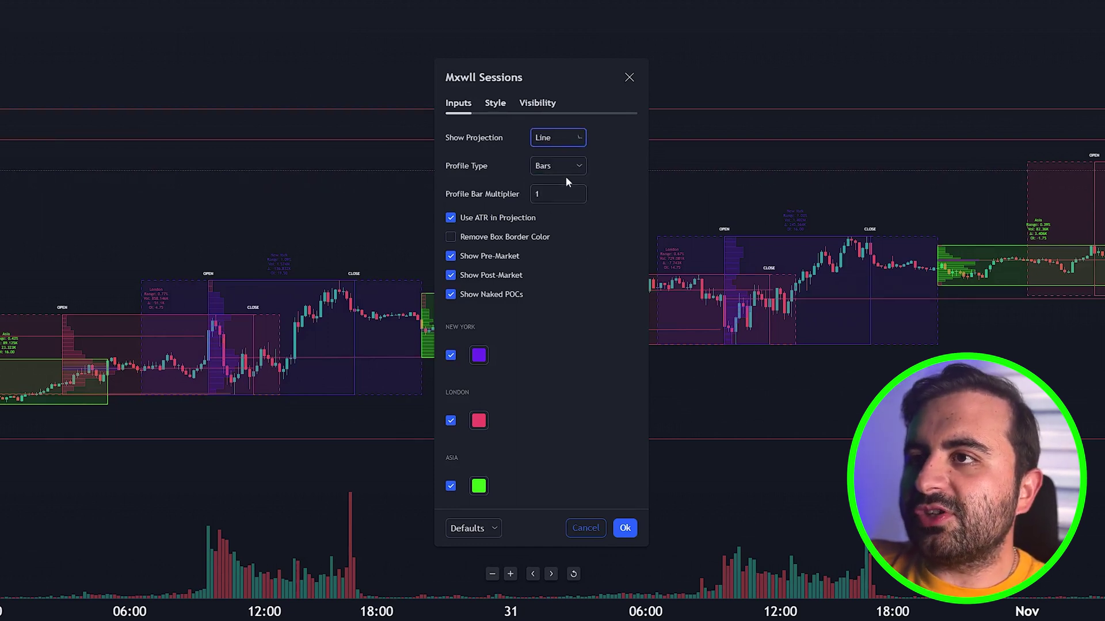
{"action": "left_click", "coordinate": [558, 166]}
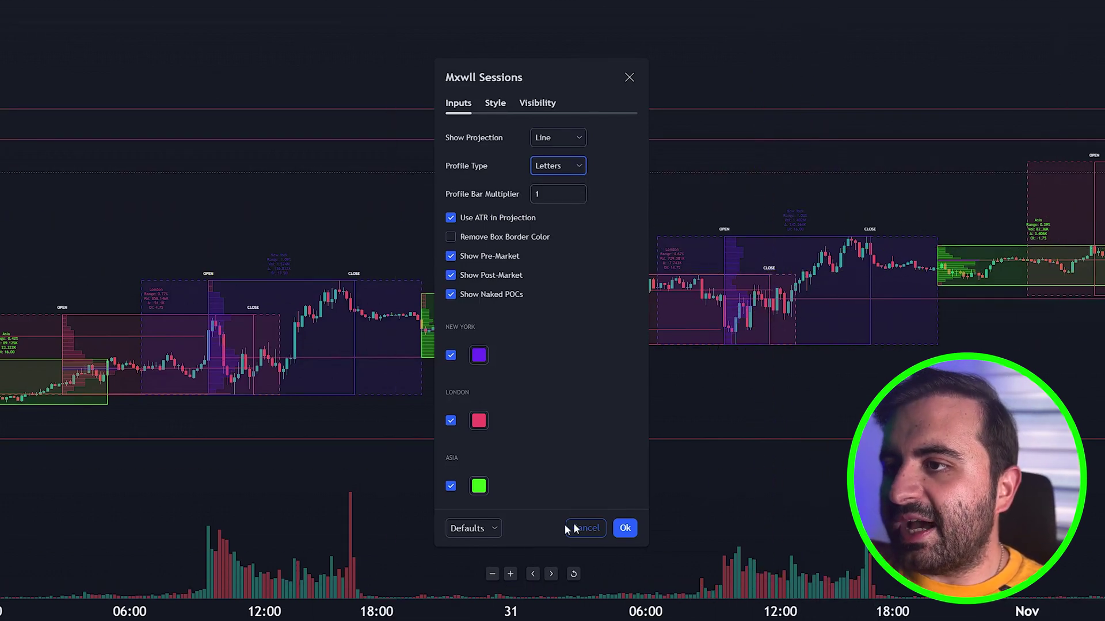
{"action": "left_click", "coordinate": [627, 528]}
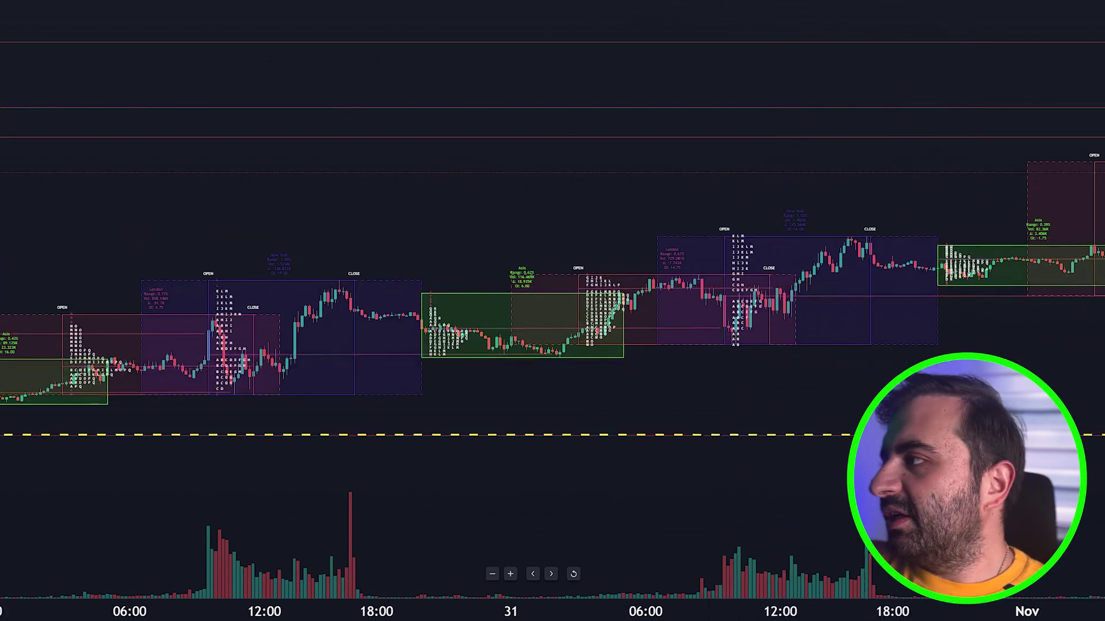
Step: Zoom in and pan to the latest New York session, its forecast and the Actual Output line
{"action": "scroll", "coordinate": [977, 320], "scroll_direction": "up", "scroll_amount": 3}
{"action": "scroll", "coordinate": [789, 313], "scroll_direction": "left", "scroll_amount": 10}
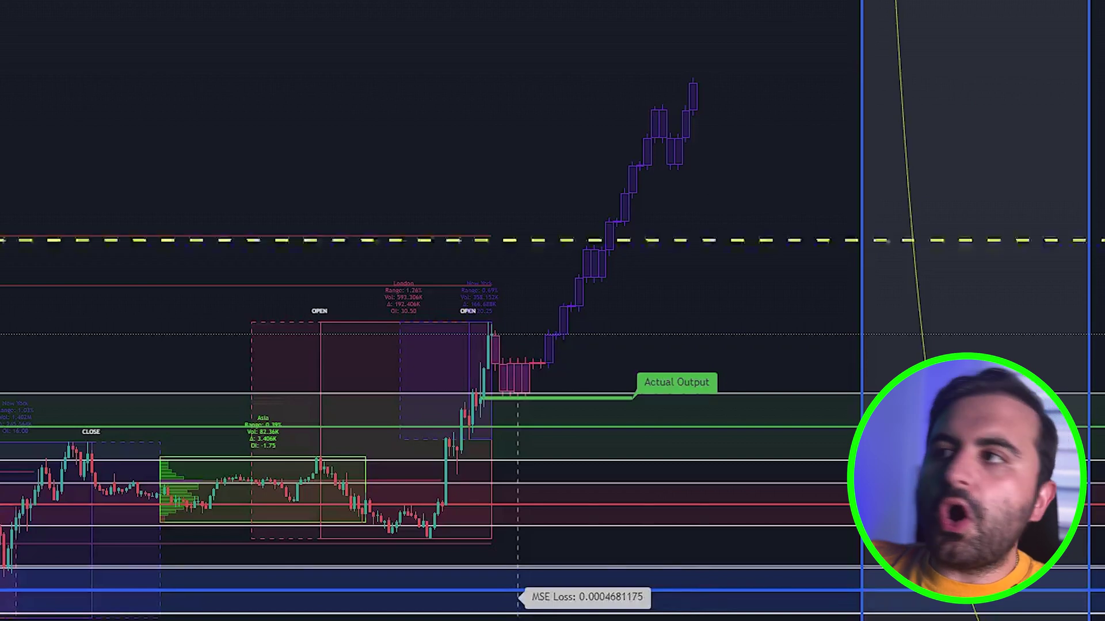
Step: Measure the forecast's climb to its peak: 76.75 points over 42 bars
{"action": "left_click_drag", "start_coordinate": [536, 391], "coordinate": [696, 79]}
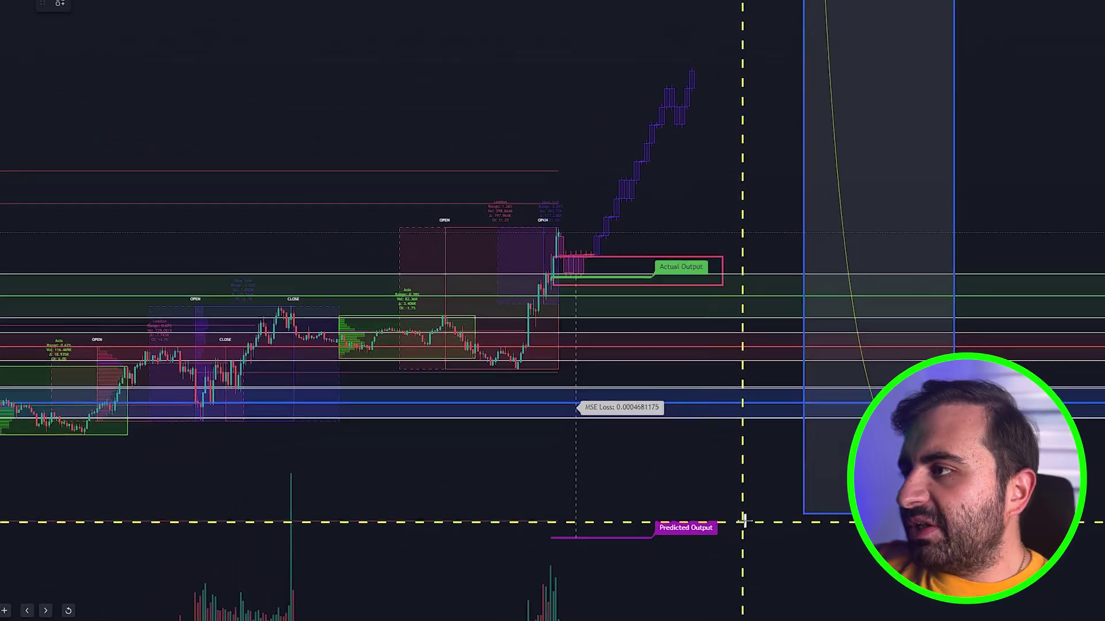
Step: Widen the rectangle leftward so it fully outlines the Predicted Output level
{"action": "left_click_drag", "start_coordinate": [519, 539], "coordinate": [537, 540]}
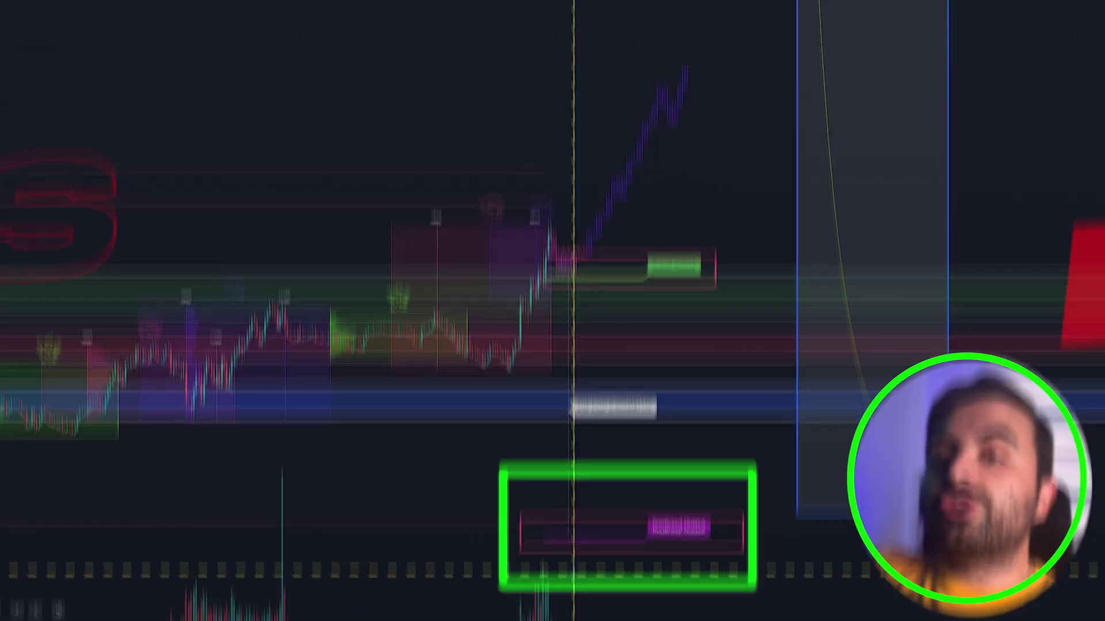